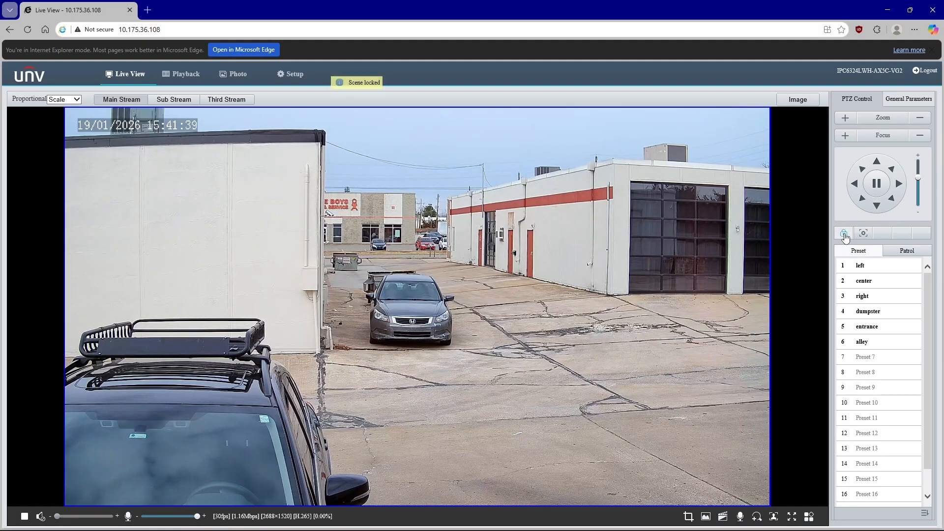
Turn off the camera's scene lock so the PTZ controls can move it.
double_click(722, 272)
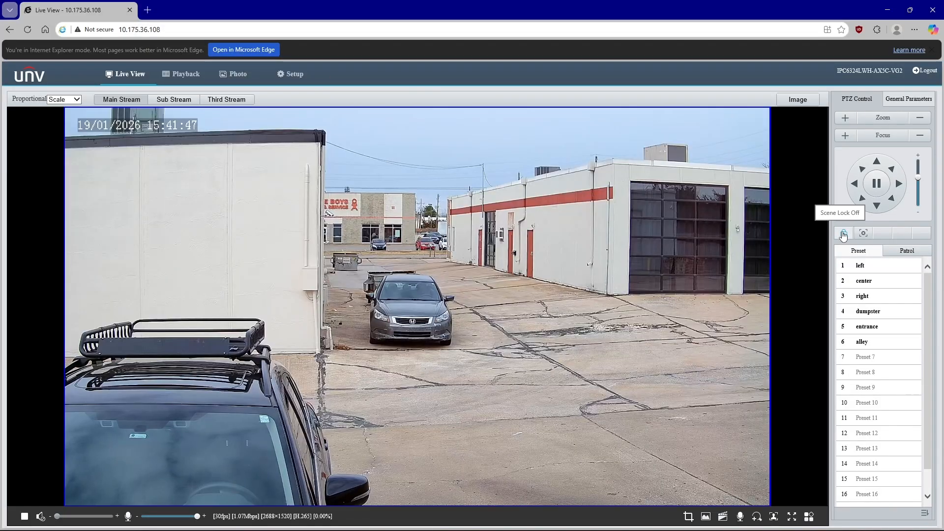
left_click(856, 187)
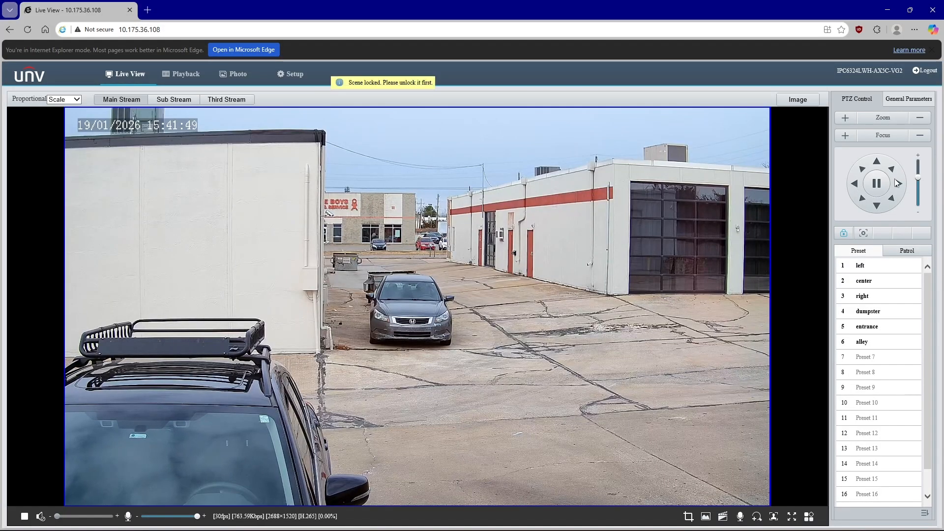
left_click(844, 234)
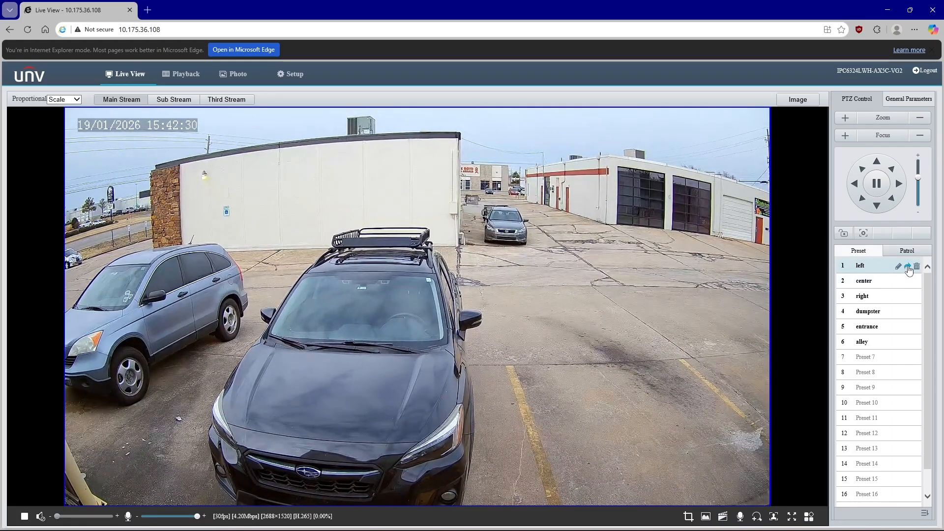
Recall the left preset and then the dumpster preset to move the camera.
left_click(908, 267)
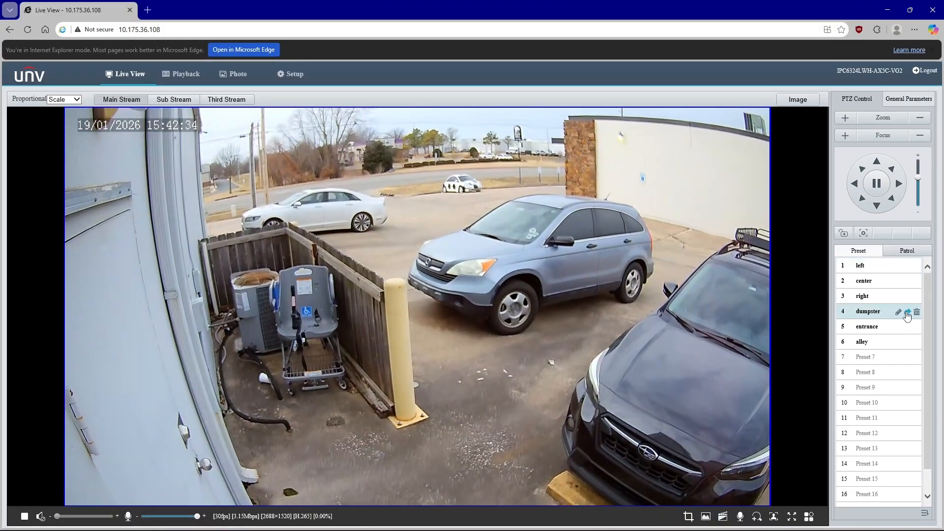
left_click(907, 312)
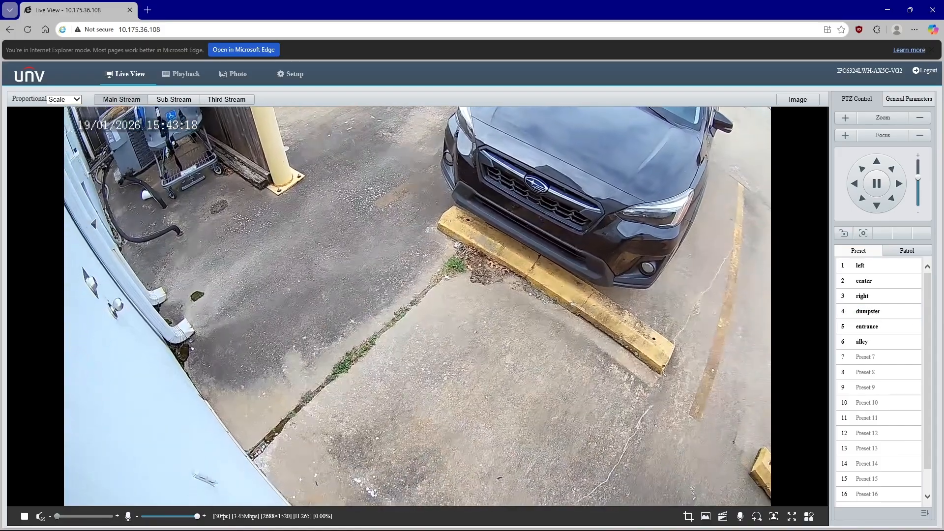
Save the current camera position as preset 7 named door.
left_click(81, 129)
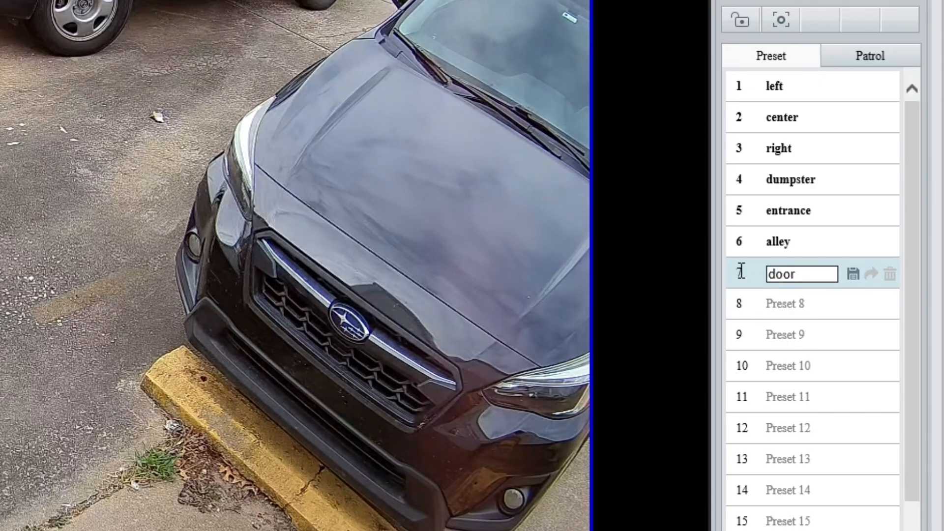
left_click(851, 276)
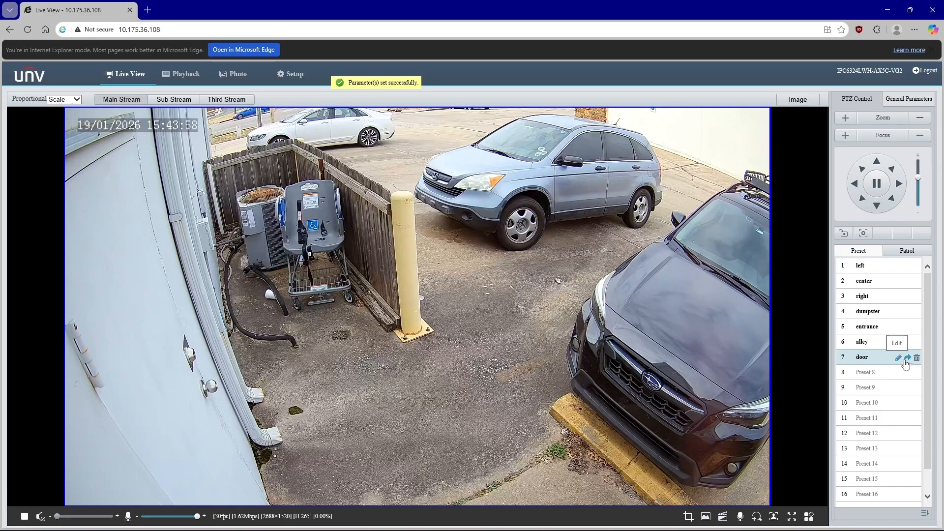
scroll(800, 485, "down", 3)
scroll(871, 460, "down", 20)
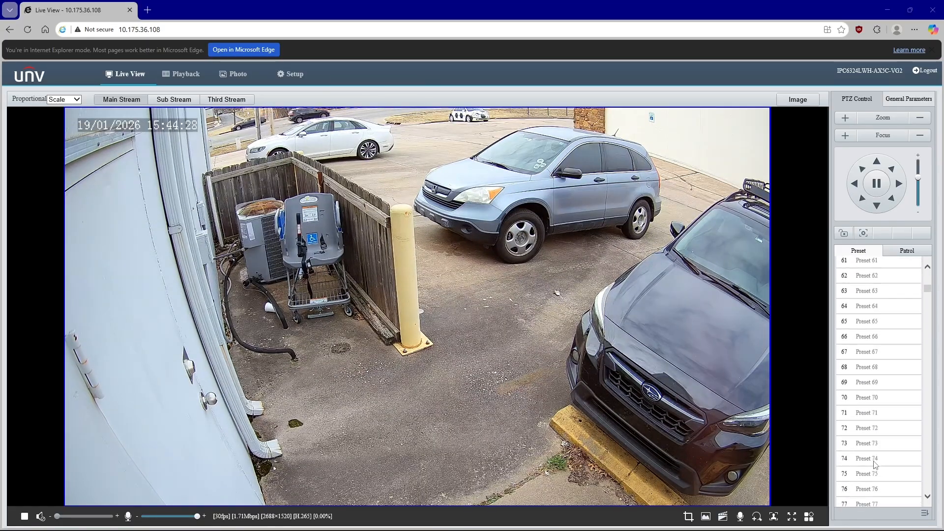
scroll(874, 465, "down", 20)
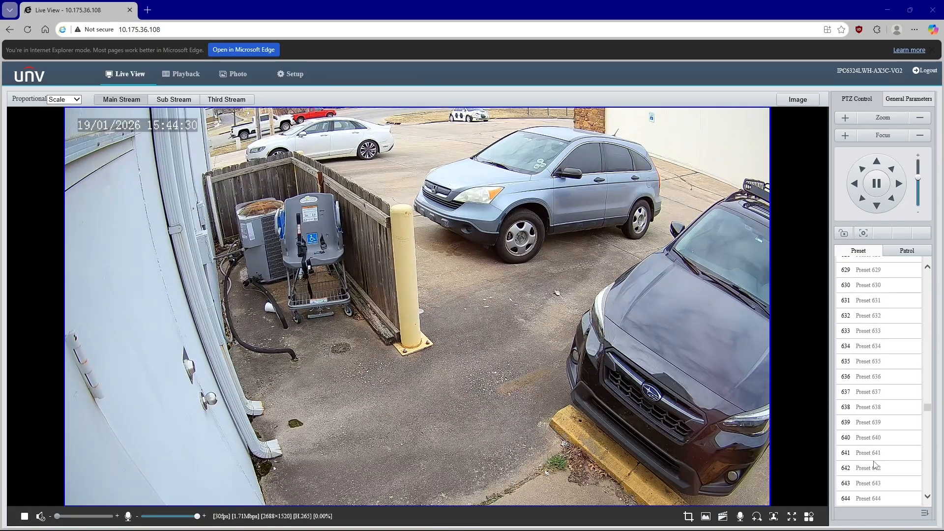
scroll(875, 464, "down", 20)
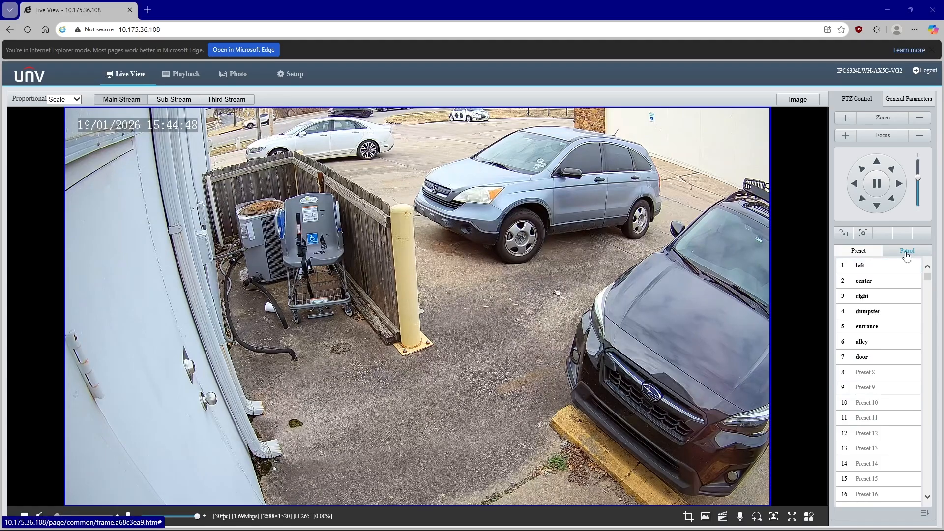
Open the patrol list and start the Day Shift patrol.
left_click(907, 251)
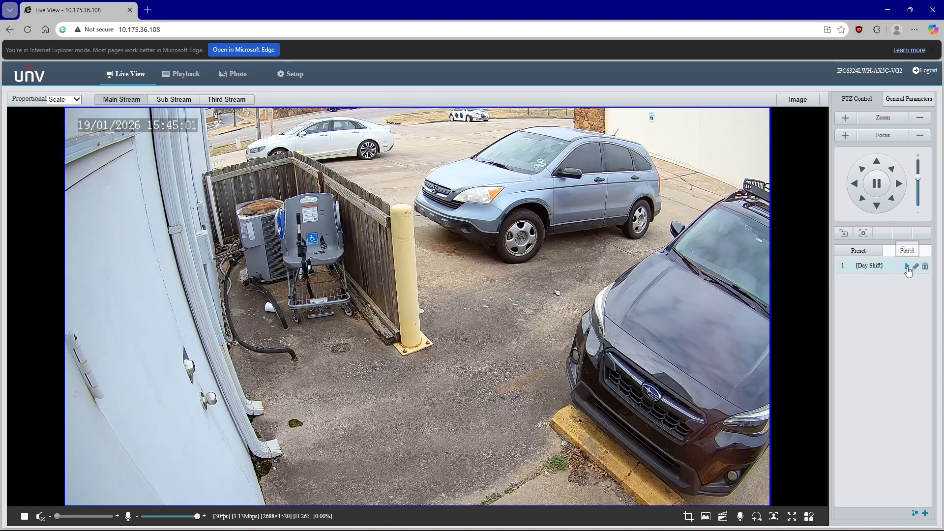
left_click(907, 267)
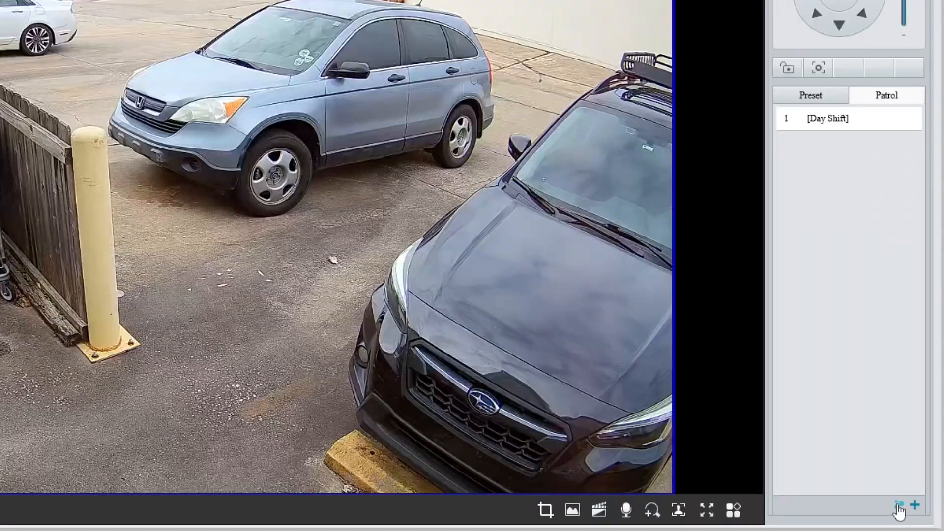
left_click(898, 507)
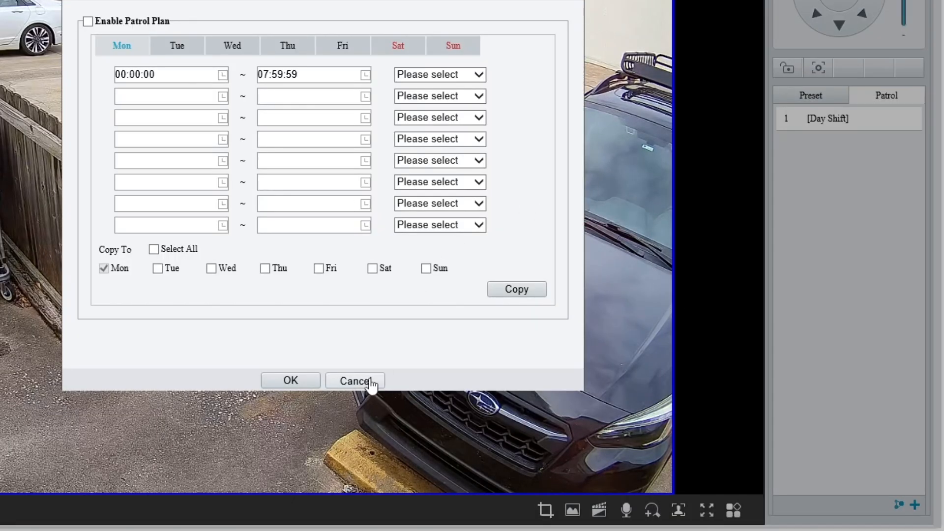
left_click(355, 380)
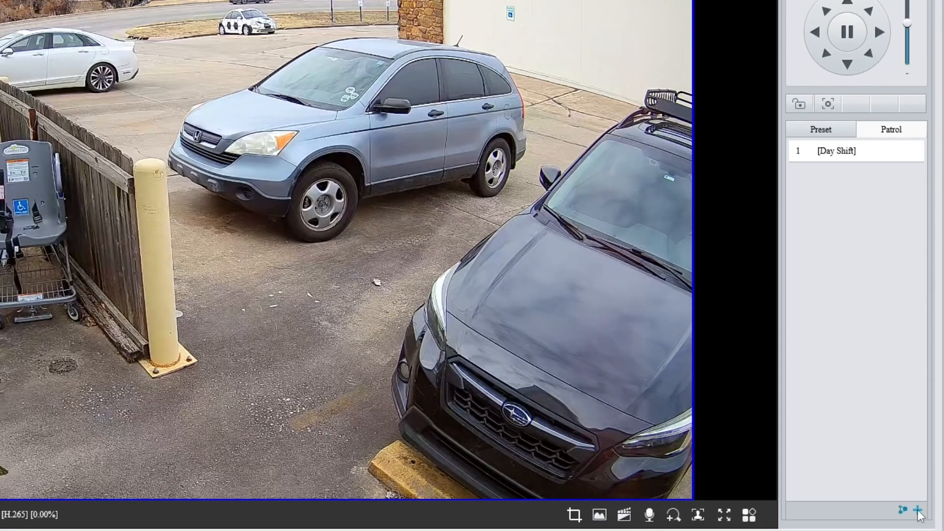
Add a new patrol route with route ID 2 and route name Night Shift.
left_click(915, 506)
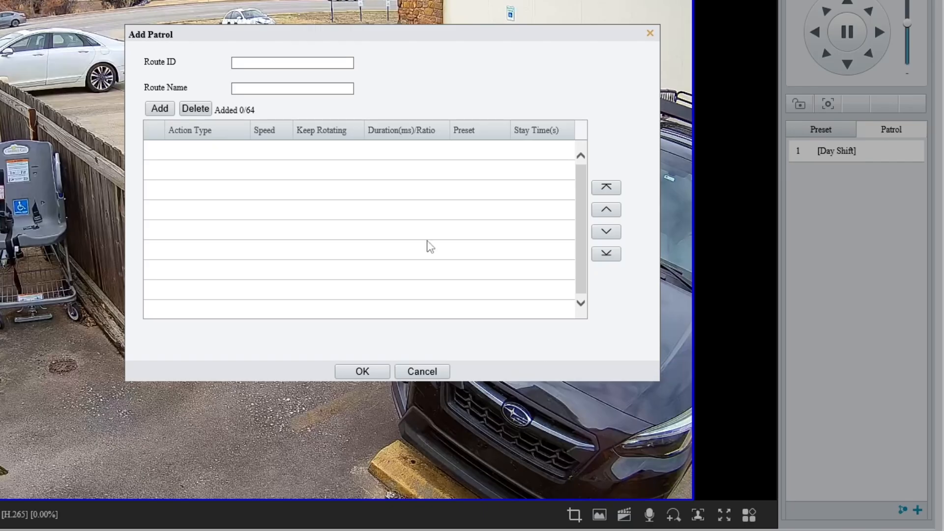
left_click(312, 62)
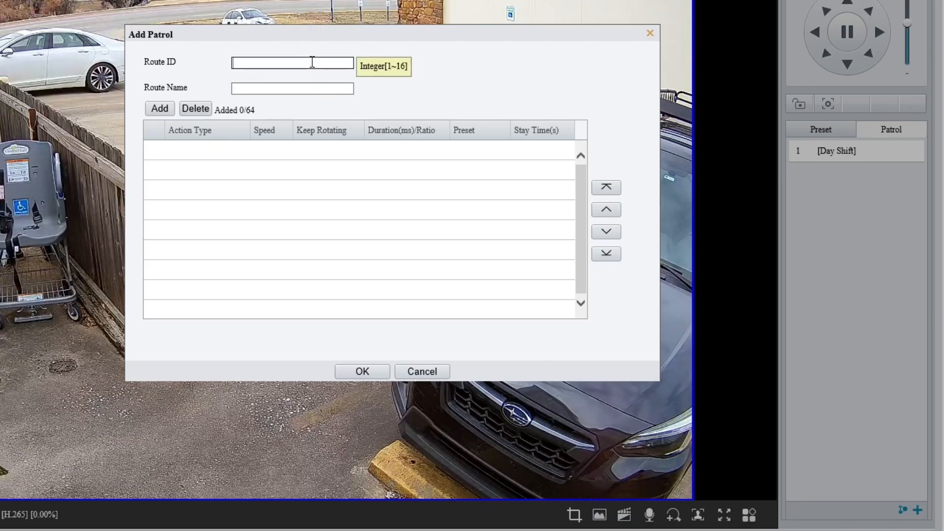
left_click(388, 67)
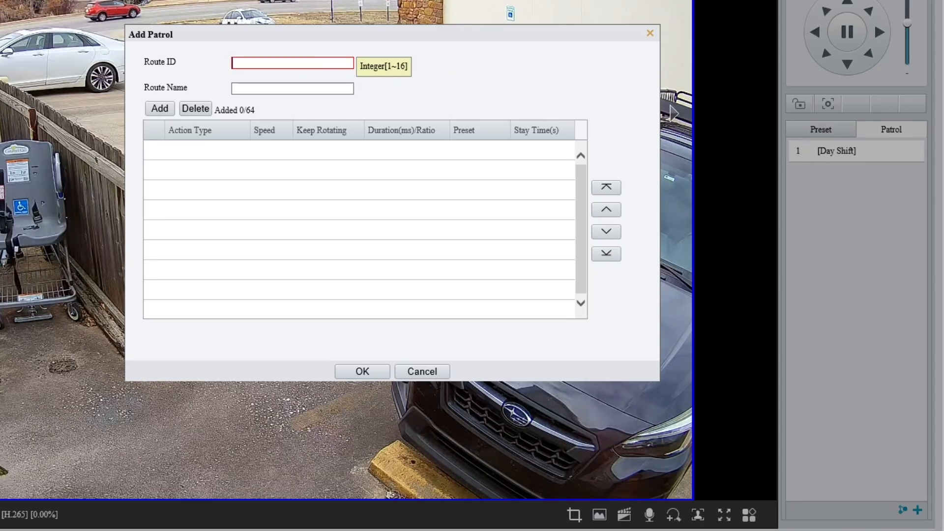
left_click(308, 67)
type("2")
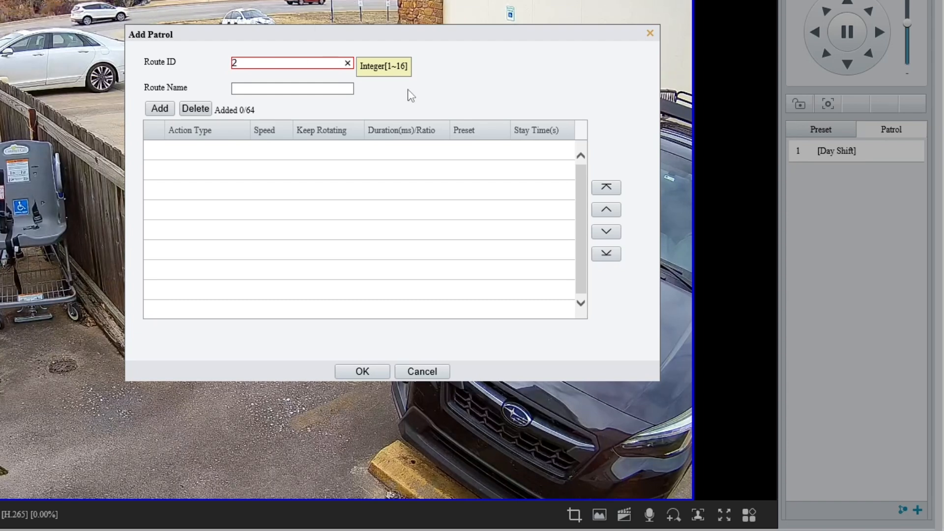
left_click(341, 88)
type("Night Shift")
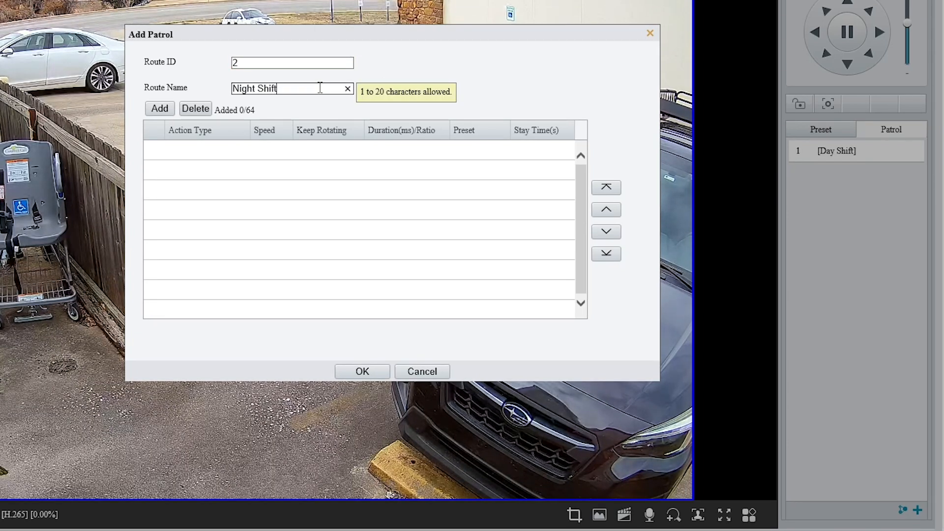
left_click(501, 84)
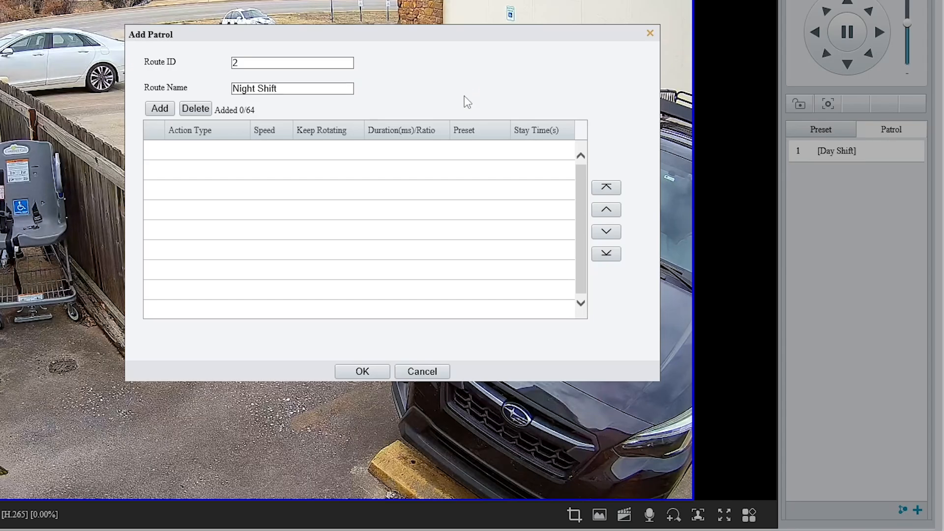
Add a first patrol action that goes to preset 1 left.
left_click(162, 111)
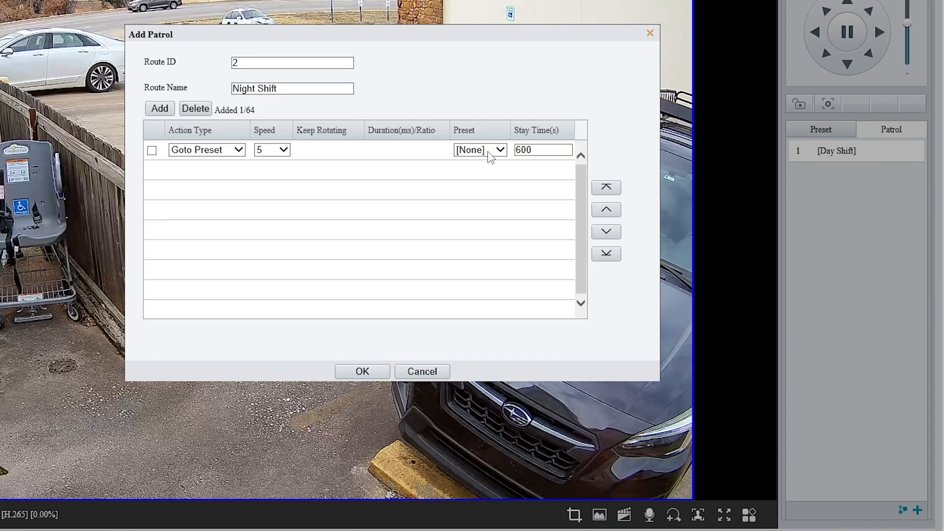
left_click(488, 152)
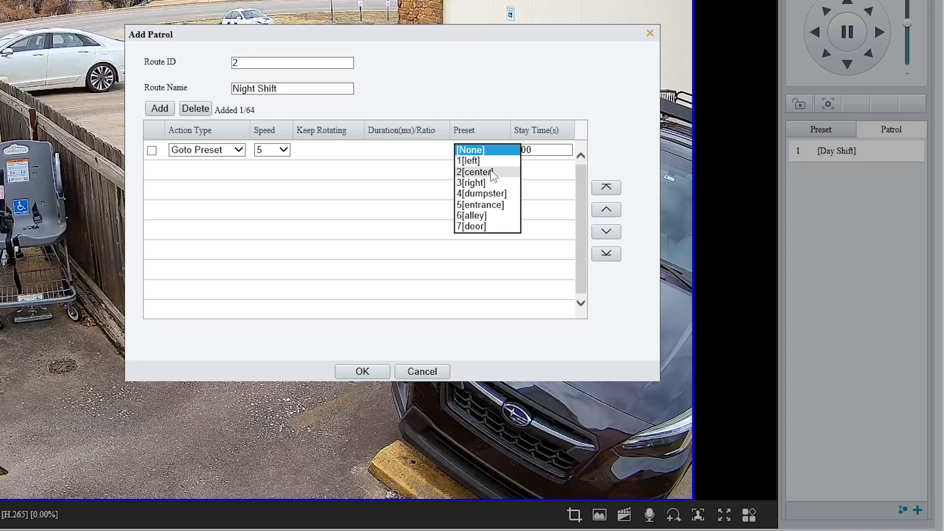
left_click(494, 163)
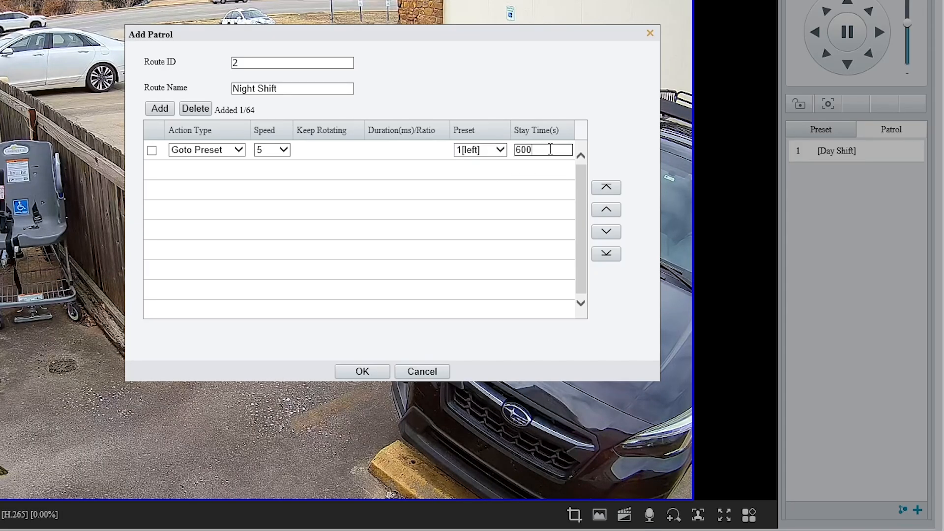
Try to set the first action's stay time to 120 seconds.
double_click(512, 149)
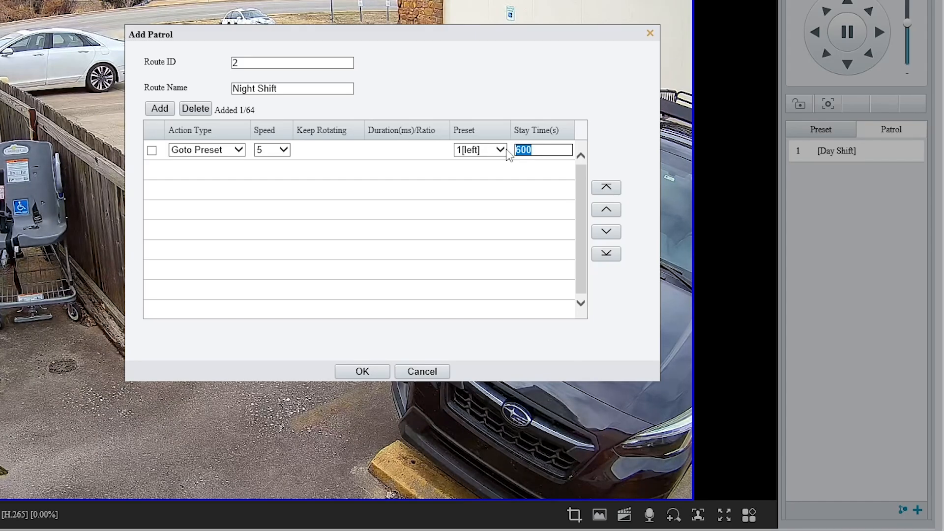
type("130")
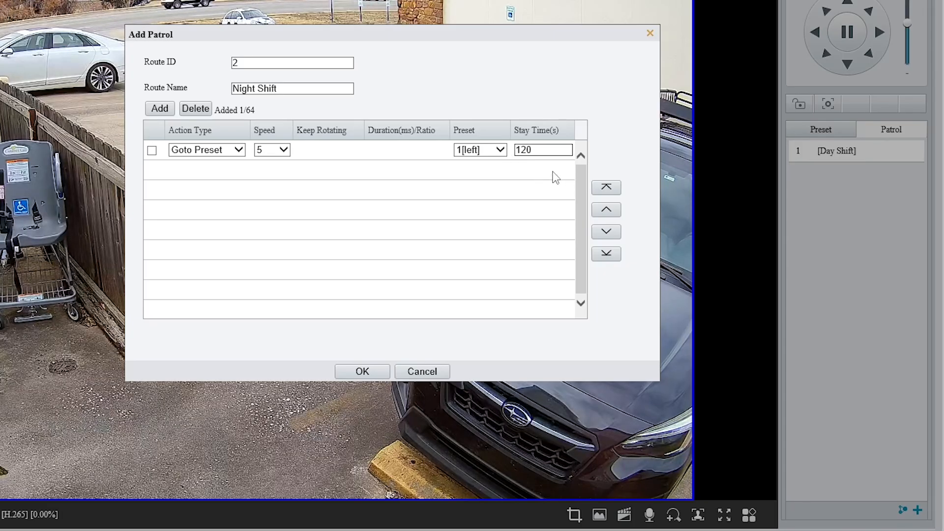
left_click(275, 190)
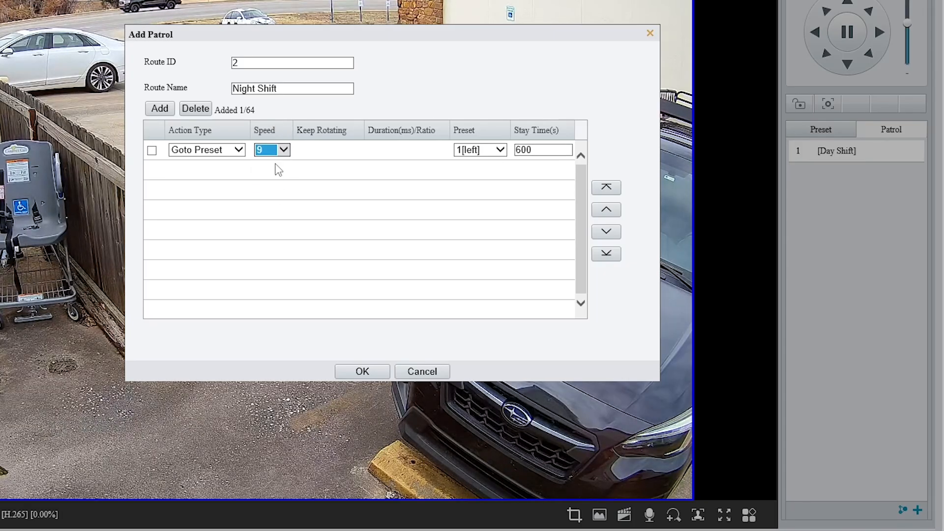
Set the first patrol action's speed to 8.
left_click(283, 151)
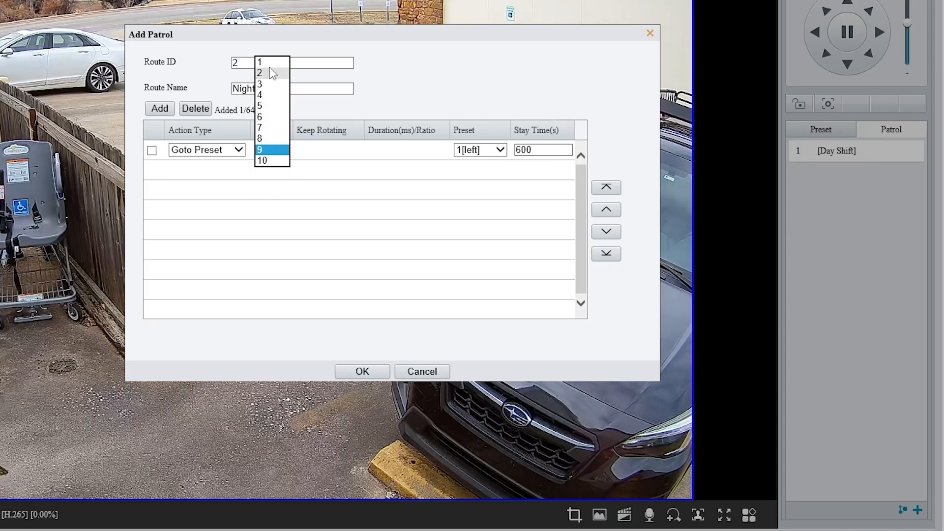
left_click(269, 64)
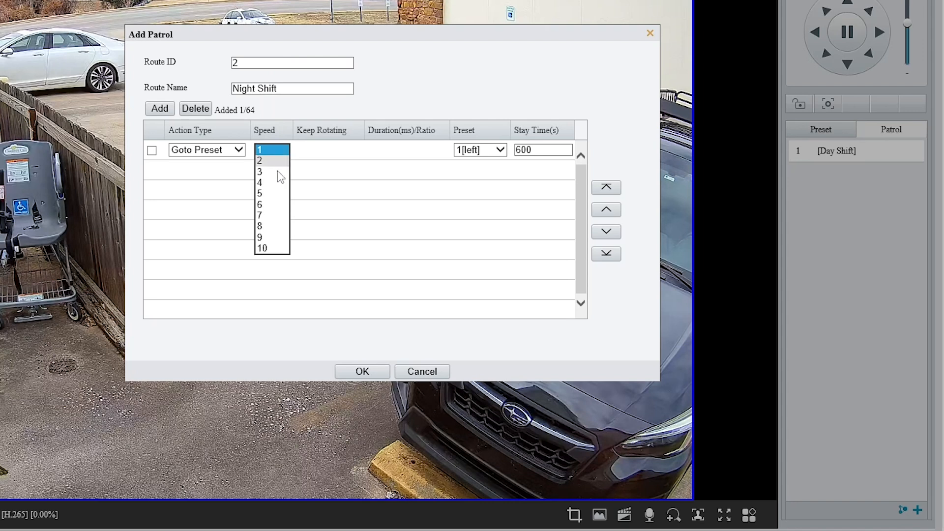
left_click(276, 228)
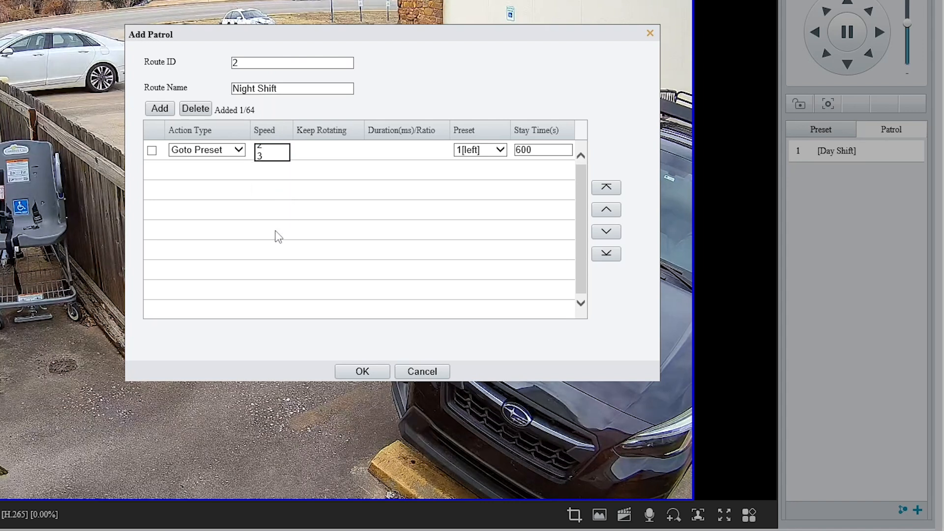
Add patrol actions for the center and dumpster presets, then save the Night Shift patrol route.
left_click(164, 111)
left_click(487, 170)
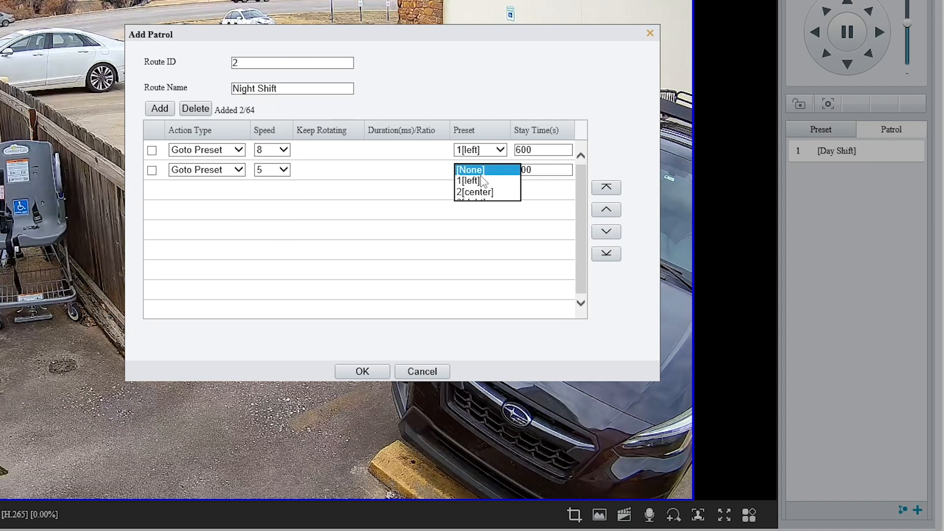
left_click(485, 191)
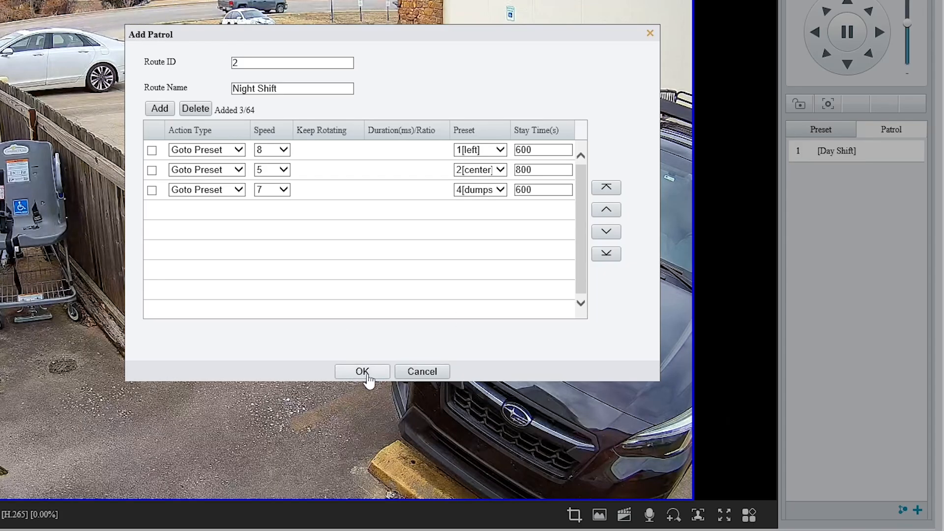
left_click(361, 372)
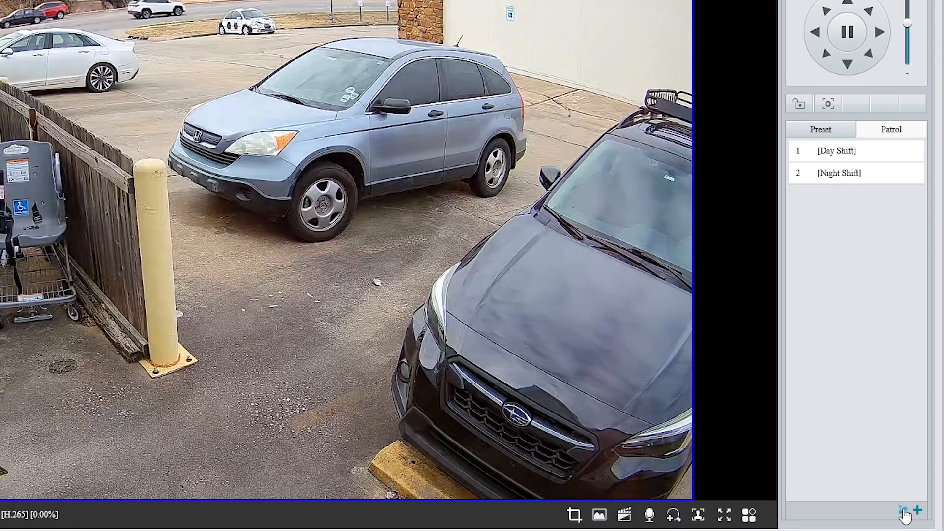
Open the patrol plan and schedule Monday: Day Shift 08:00:00–18:00:00, Night Shift 18:00:01–23:59:59 and 00:00:00–07:59:59.
left_click(904, 512)
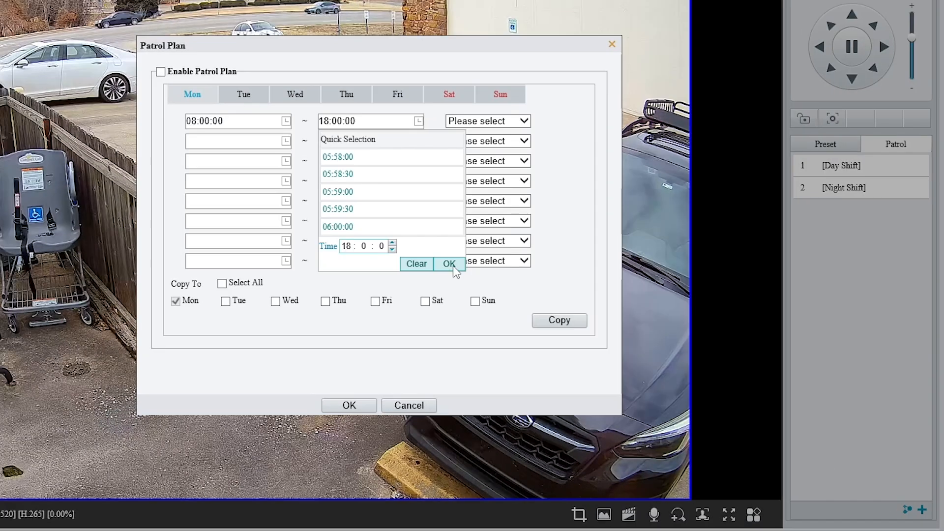
left_click(435, 253)
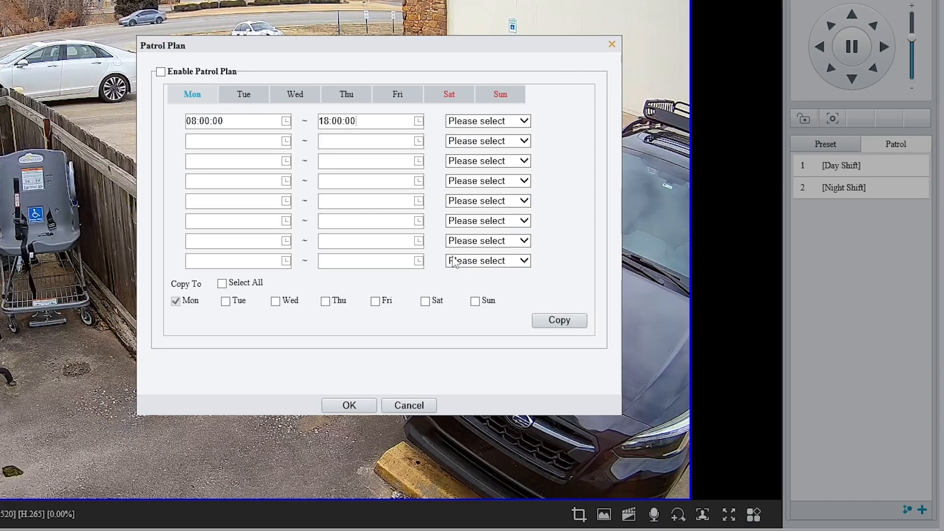
left_click(491, 123)
left_click(494, 132)
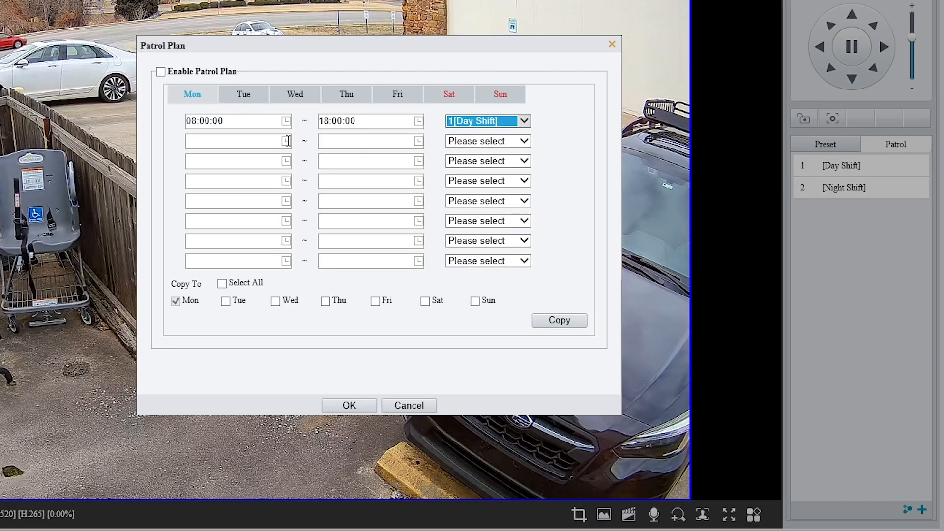
left_click(252, 142)
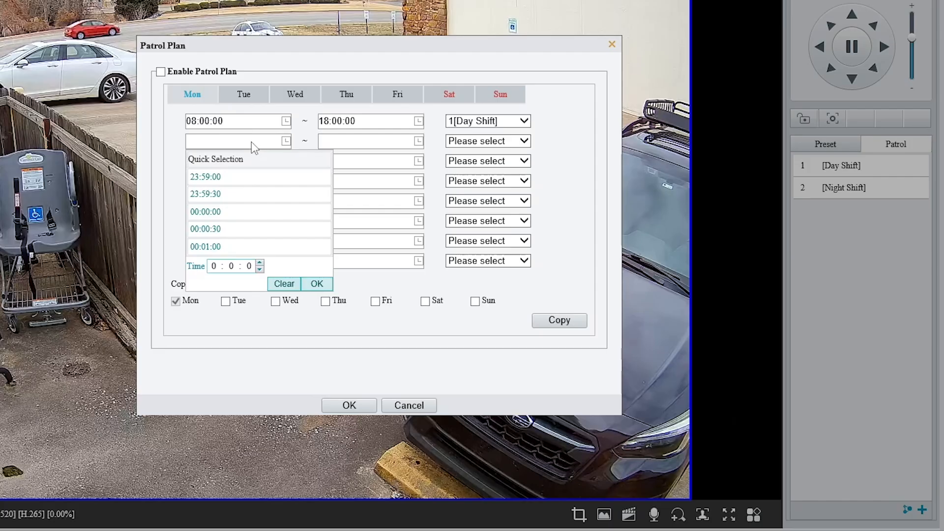
left_click(214, 266)
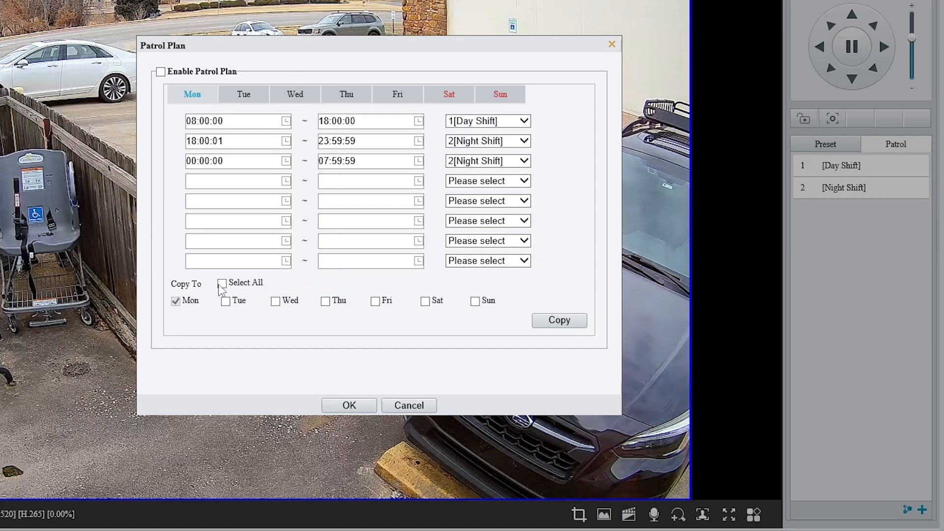
Copy Monday's patrol schedule to all days, enable the patrol plan and confirm.
left_click(561, 323)
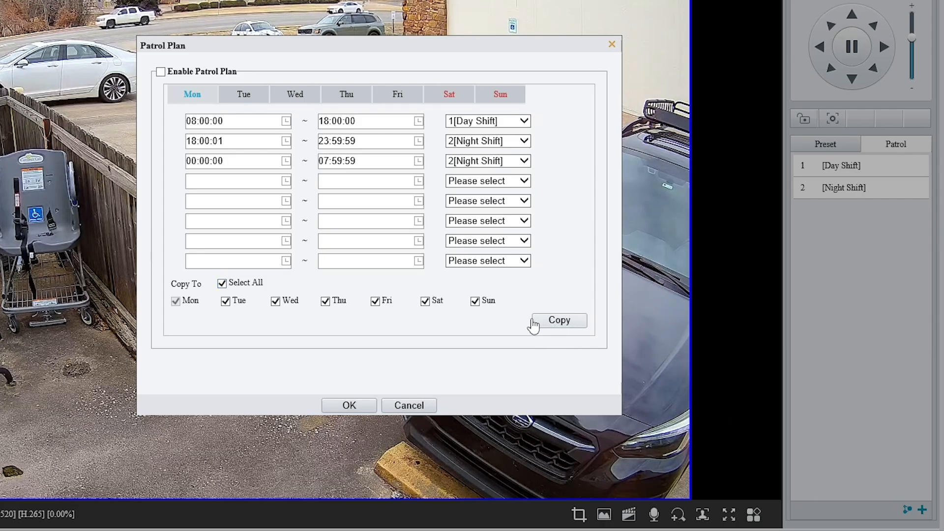
left_click(161, 72)
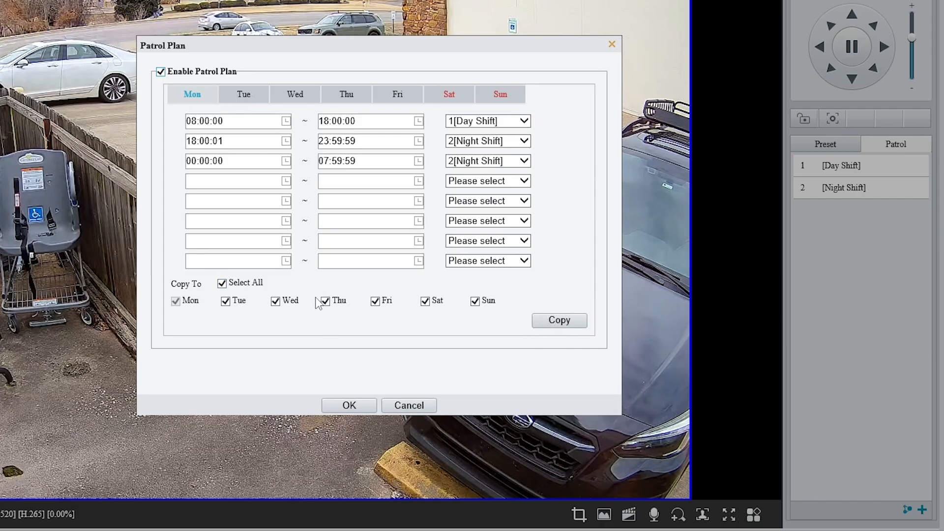
left_click(362, 406)
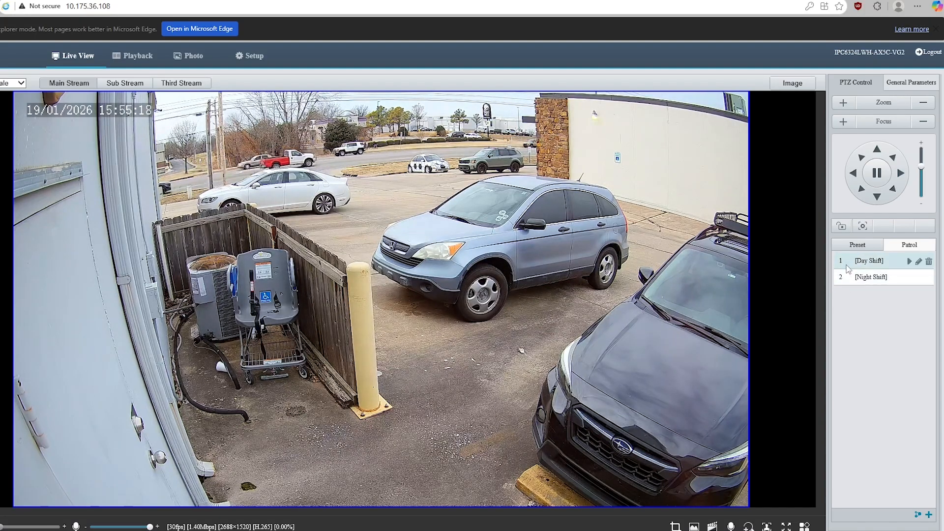
Turn on the PTZ home position in the camera setup.
left_click(858, 244)
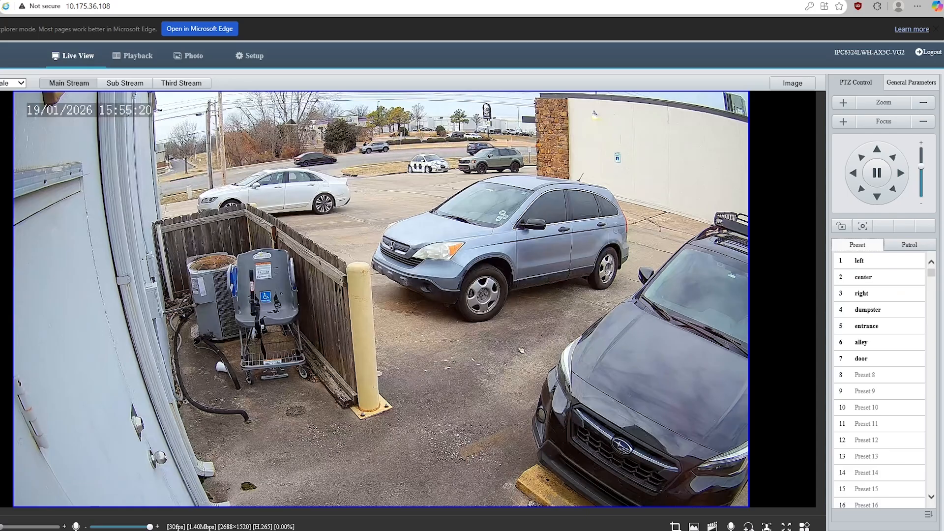
left_click(251, 57)
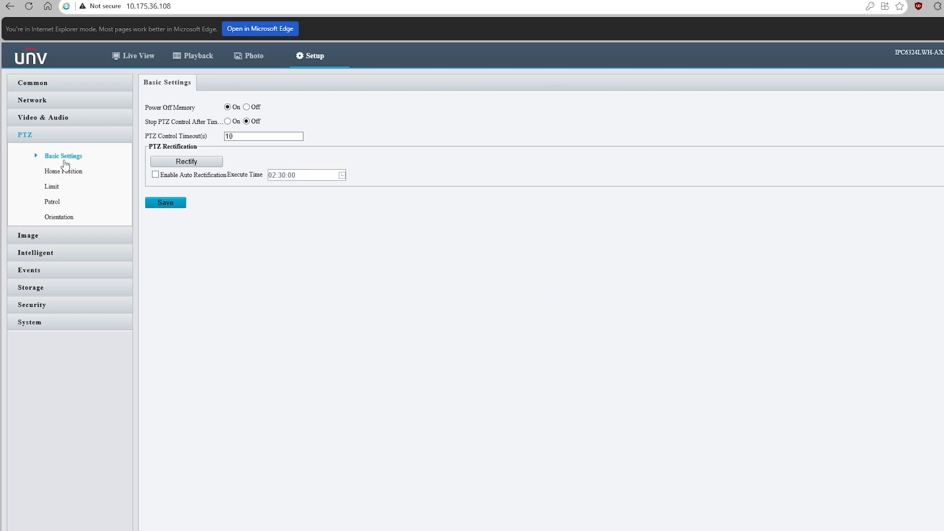
left_click(73, 177)
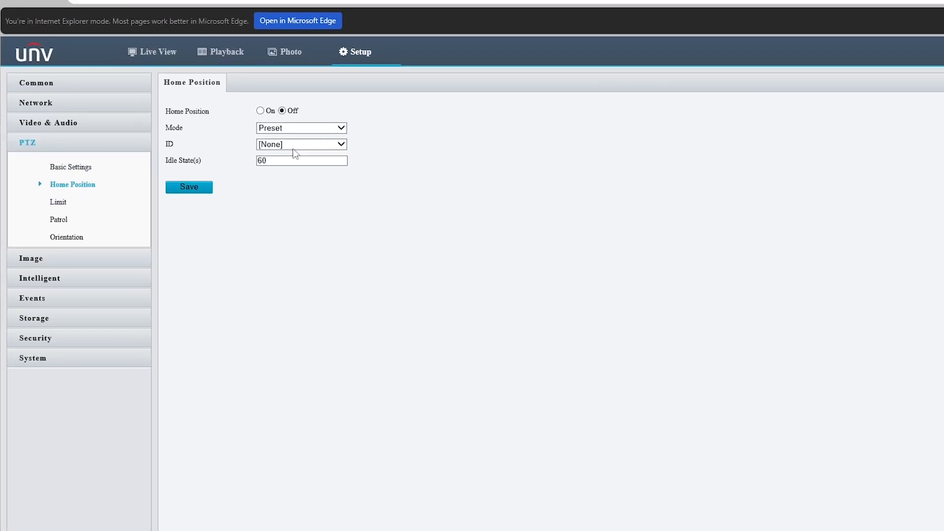
left_click(227, 106)
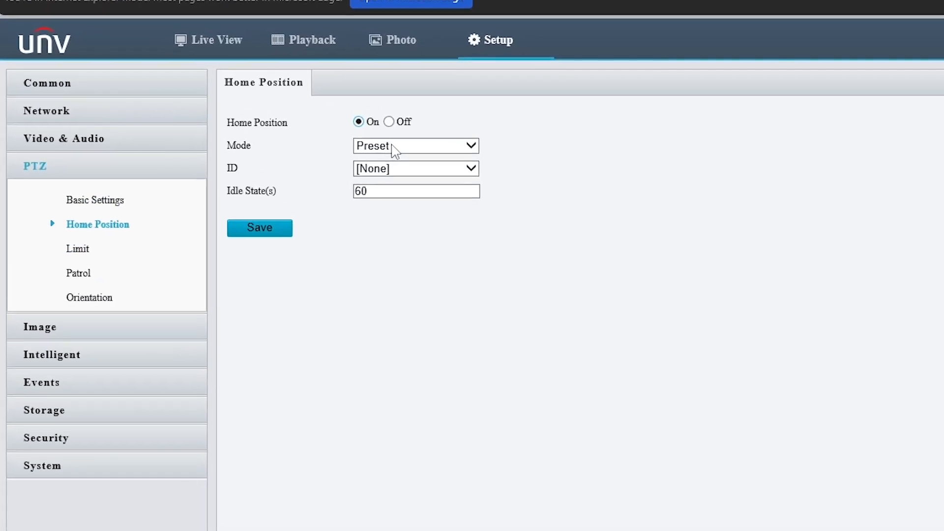
left_click(344, 137)
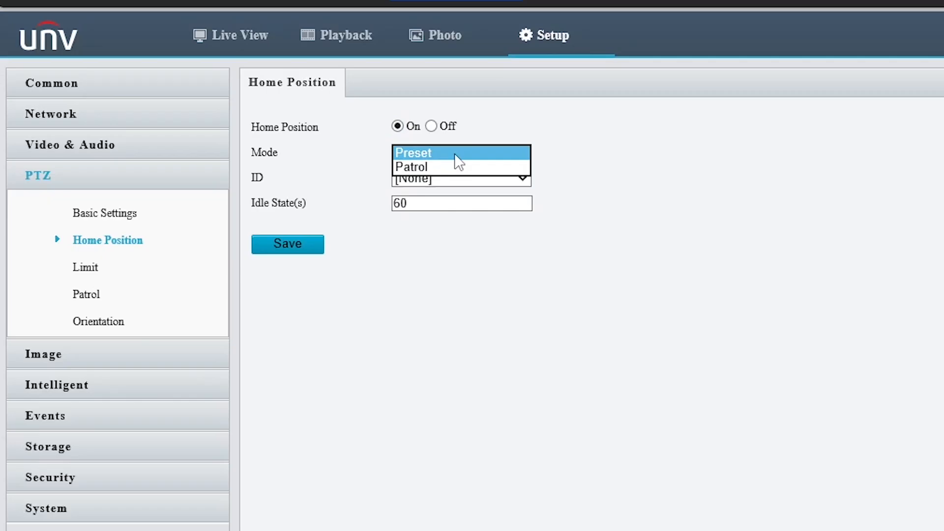
left_click(461, 168)
left_click(459, 152)
left_click(452, 141)
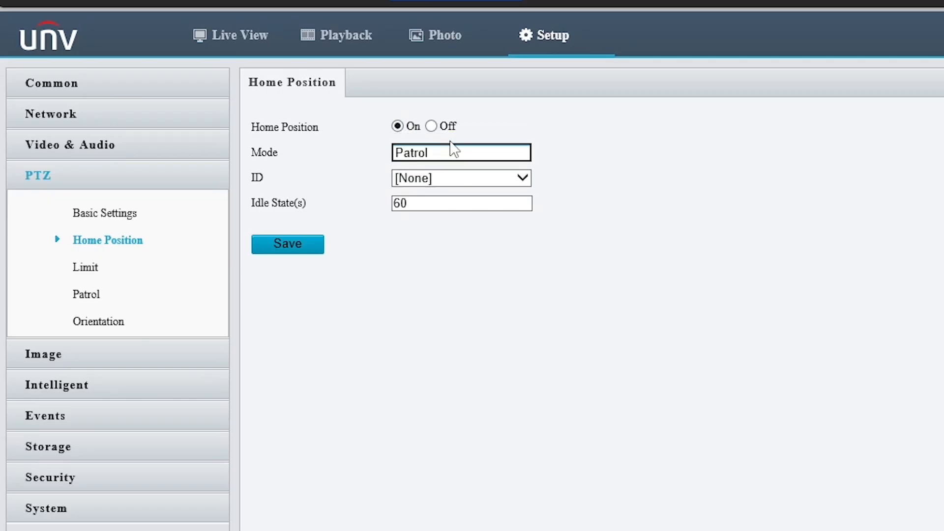
Set the home position ID to preset 2 center and select the idle state time for editing.
left_click(462, 178)
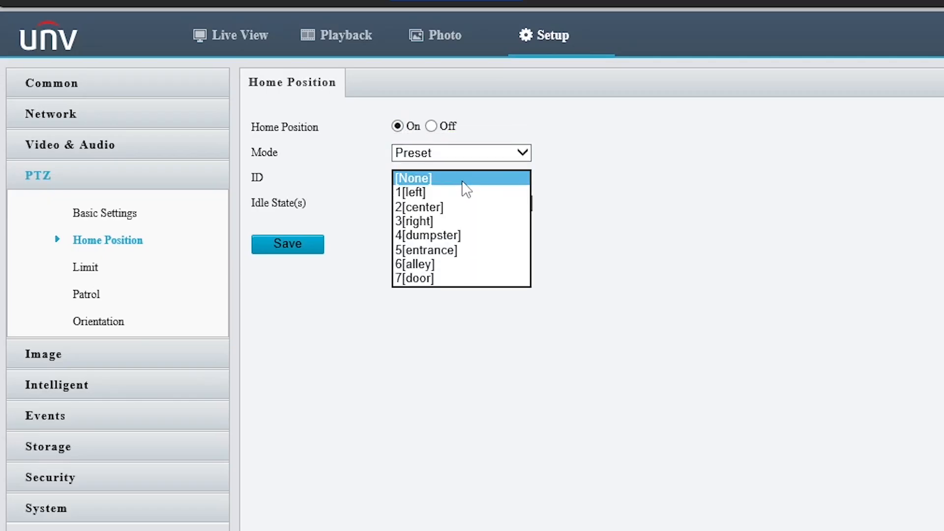
left_click(451, 209)
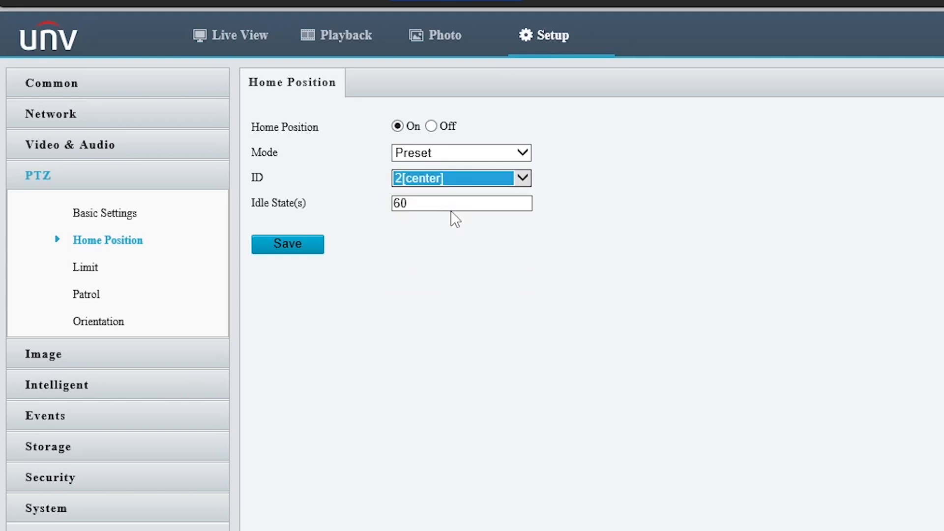
left_click_drag(442, 204, 365, 201)
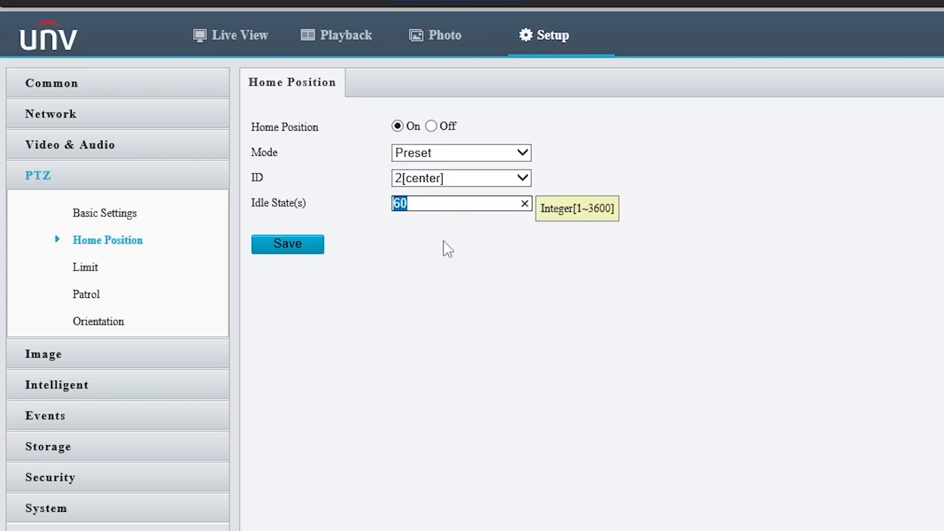